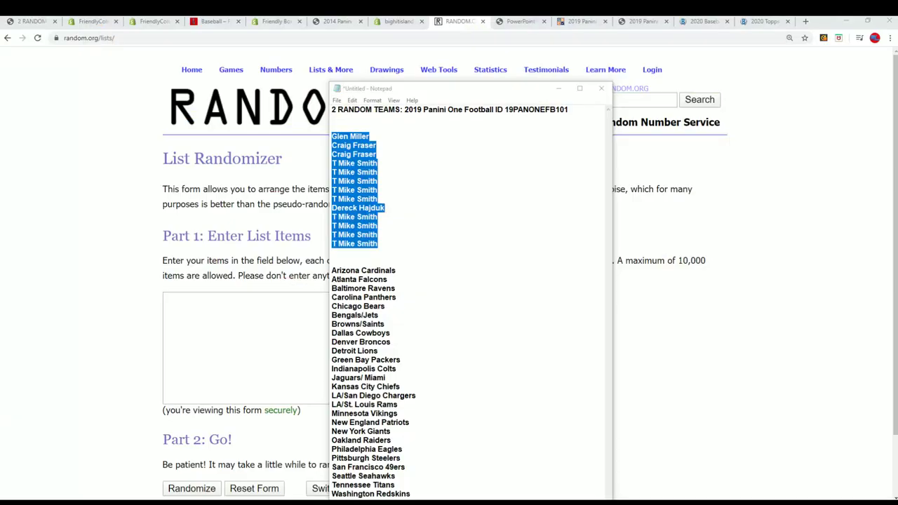
- Copy the selected owner names and paste a second copy after the list to make 26 entries
{"action": "right_click", "coordinate": [351, 215]}
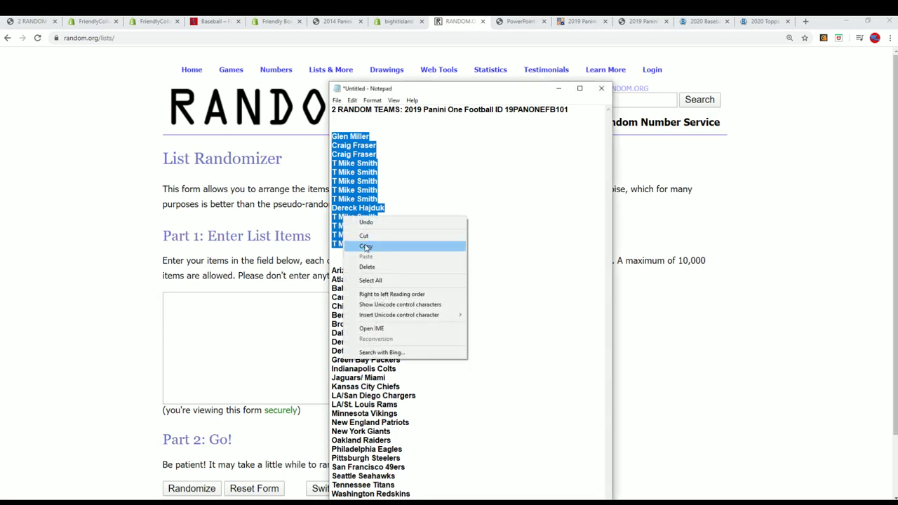
{"action": "left_click", "coordinate": [364, 246]}
{"action": "left_click", "coordinate": [476, 237]}
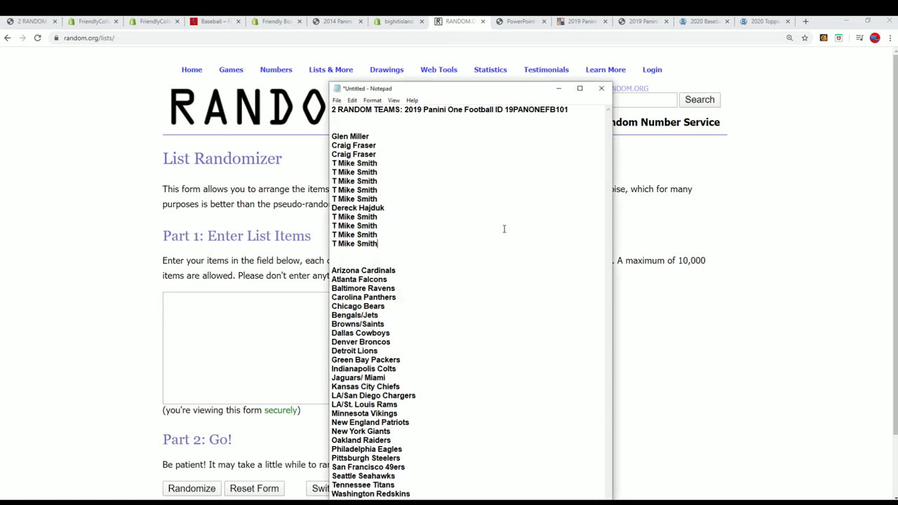
{"action": "key", "text": "ctrl+v"}
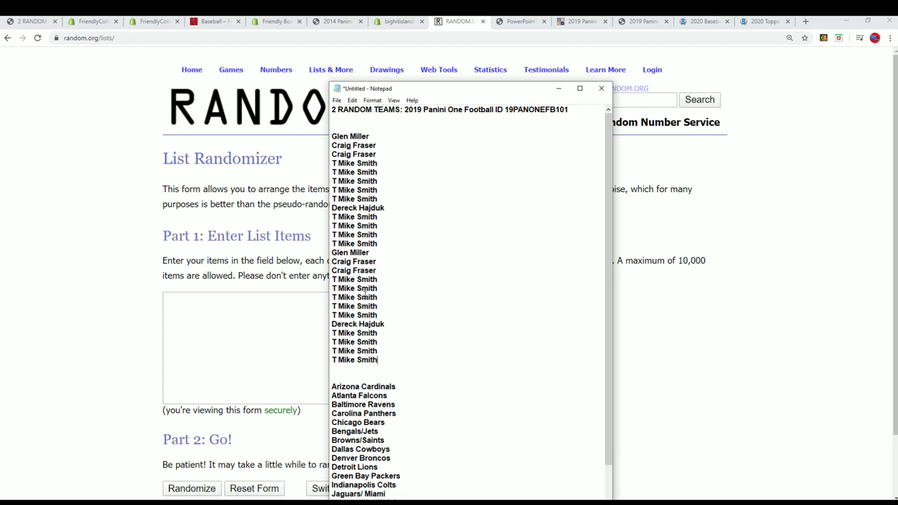
- Select all 26 owner names in Notepad and copy them
{"action": "mouse_move", "coordinate": [382, 360]}
{"action": "left_mouse_down"}
{"action": "mouse_move", "coordinate": [334, 164]}
{"action": "mouse_move", "coordinate": [353, 136]}
{"action": "mouse_move", "coordinate": [332, 133]}
{"action": "left_mouse_up"}
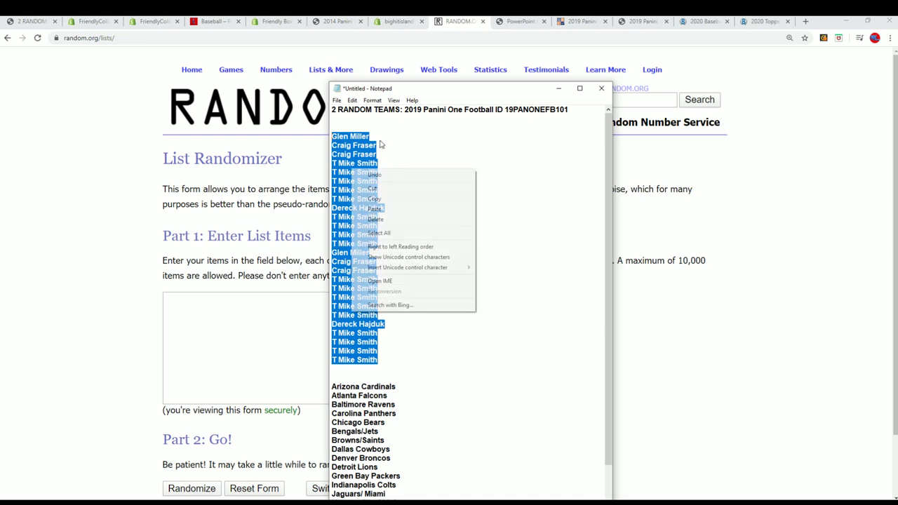
{"action": "right_click", "coordinate": [350, 168]}
{"action": "left_click", "coordinate": [373, 198]}
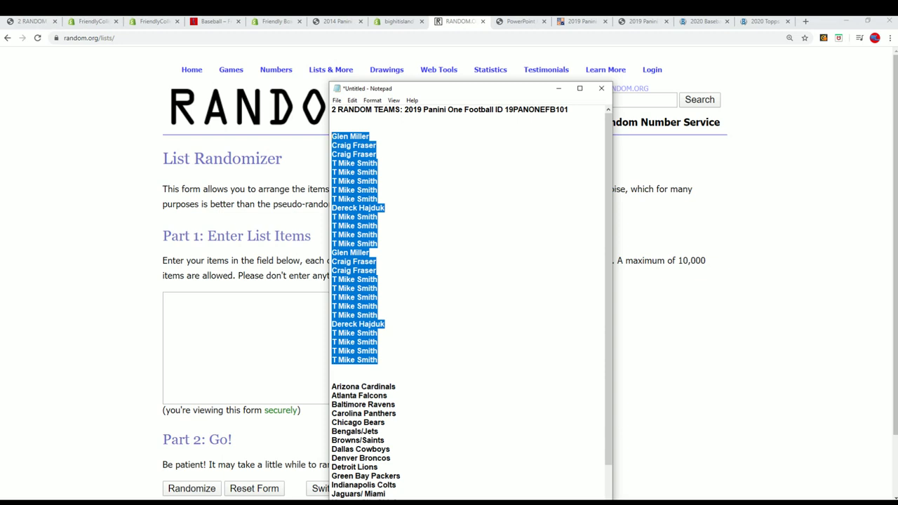
- Paste the 26 owner names into RANDOM.ORG's List Randomizer and randomize them
{"action": "left_click", "coordinate": [35, 21]}
{"action": "left_click_drag", "start_coordinate": [489, 273], "coordinate": [428, 279]}
{"action": "left_click", "coordinate": [445, 19]}
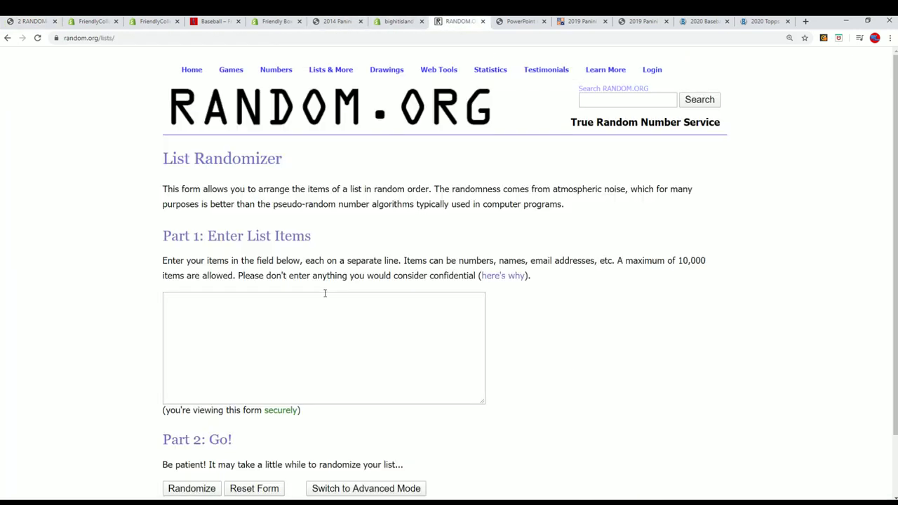
{"action": "right_click", "coordinate": [181, 301]}
{"action": "left_click", "coordinate": [216, 374]}
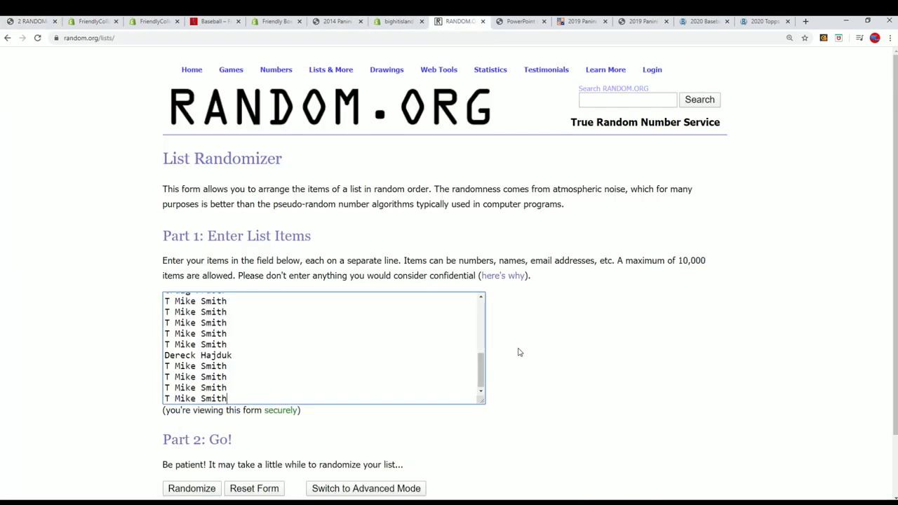
{"action": "scroll", "coordinate": [396, 386], "scroll_direction": "down", "scroll_amount": 2}
{"action": "left_click", "coordinate": [185, 427]}
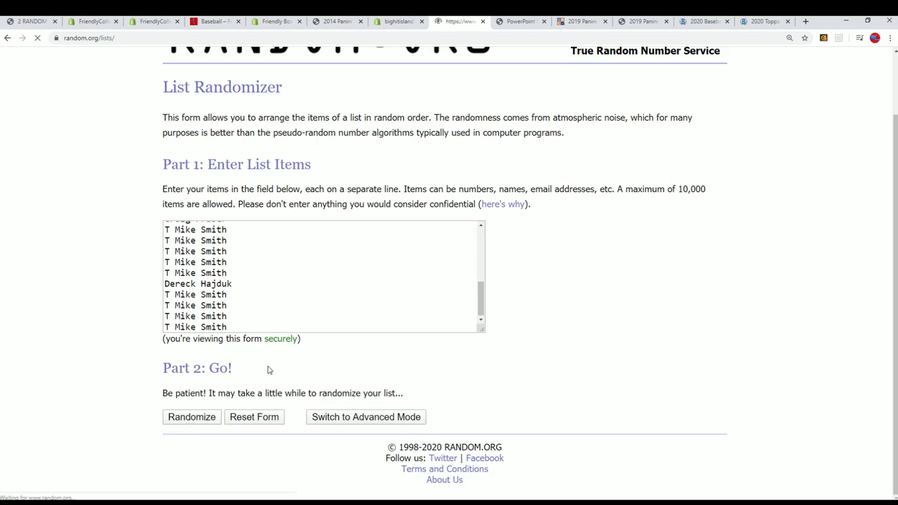
- Reshuffle the owner list five more times with Again!
{"action": "mouse_move", "coordinate": [203, 189]}
{"action": "left_mouse_down"}
{"action": "mouse_move", "coordinate": [299, 198]}
{"action": "mouse_move", "coordinate": [280, 303]}
{"action": "left_mouse_up"}
{"action": "scroll", "coordinate": [262, 343], "scroll_direction": "down", "scroll_amount": 2}
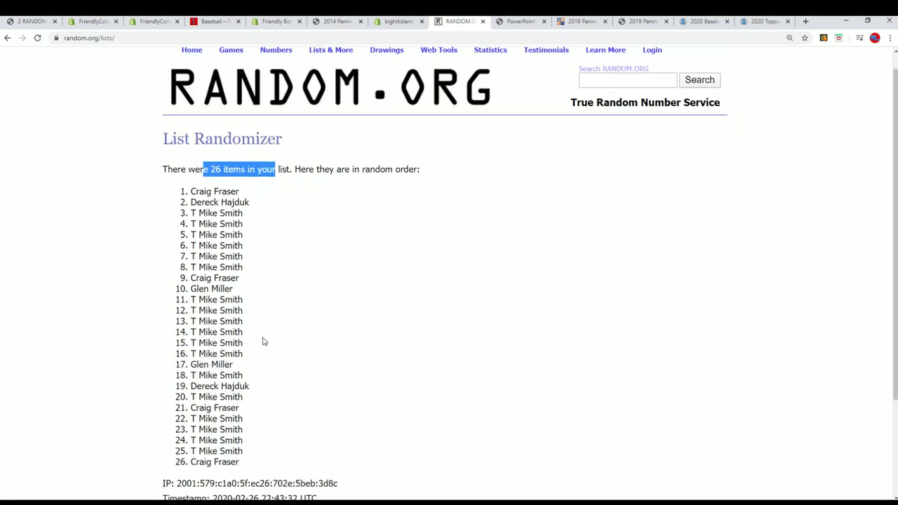
{"action": "left_click", "coordinate": [175, 416]}
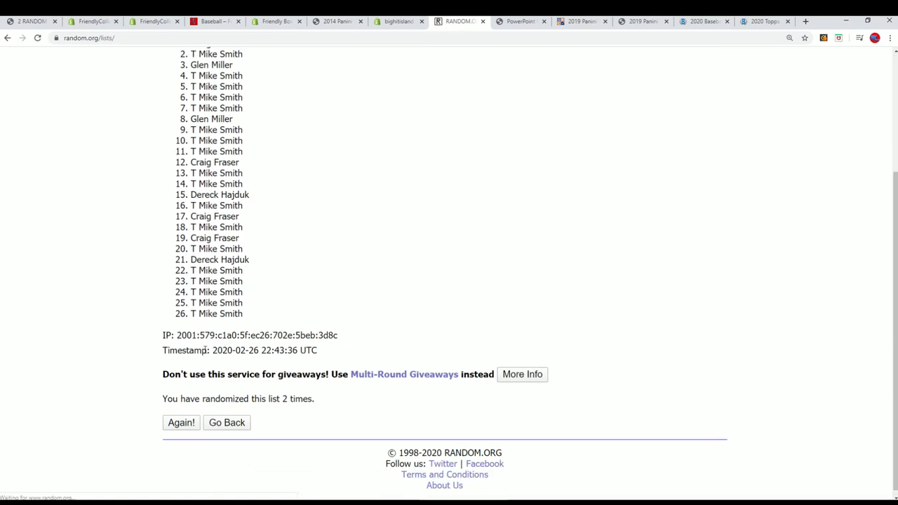
{"action": "left_click", "coordinate": [186, 418]}
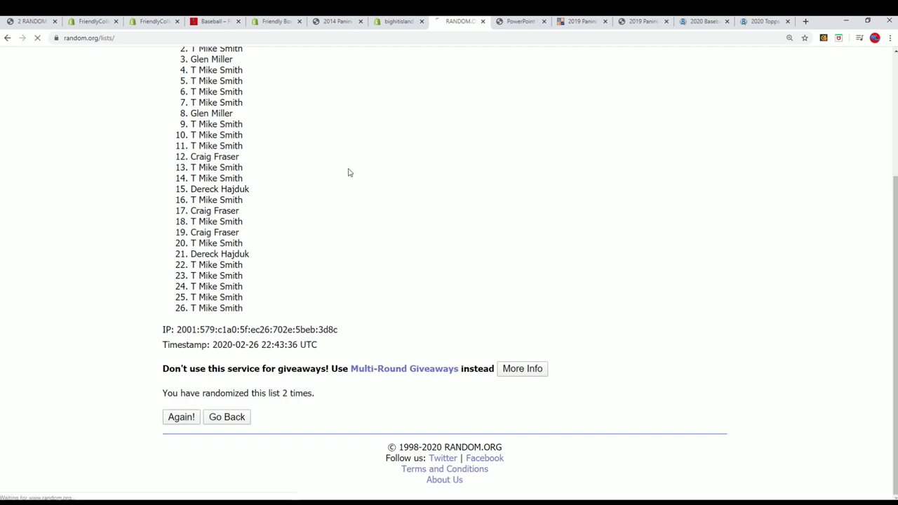
{"action": "left_click", "coordinate": [179, 420]}
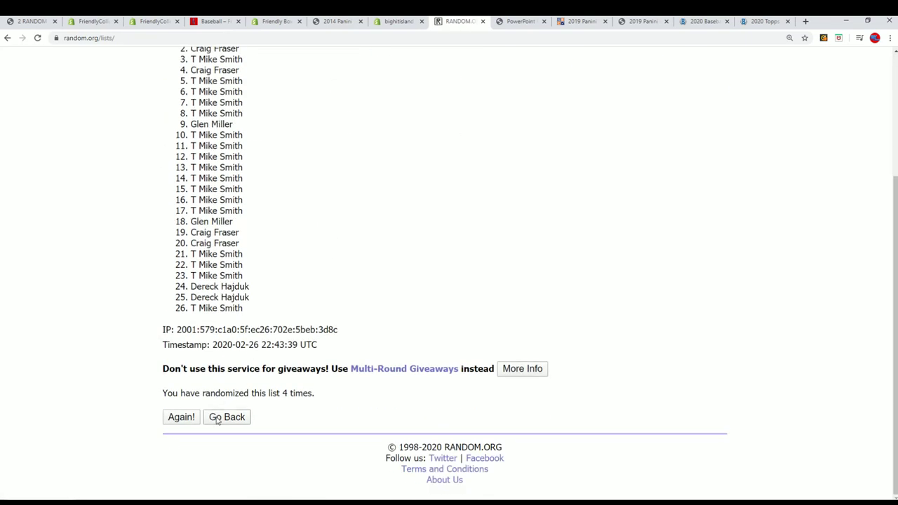
{"action": "left_click", "coordinate": [185, 418]}
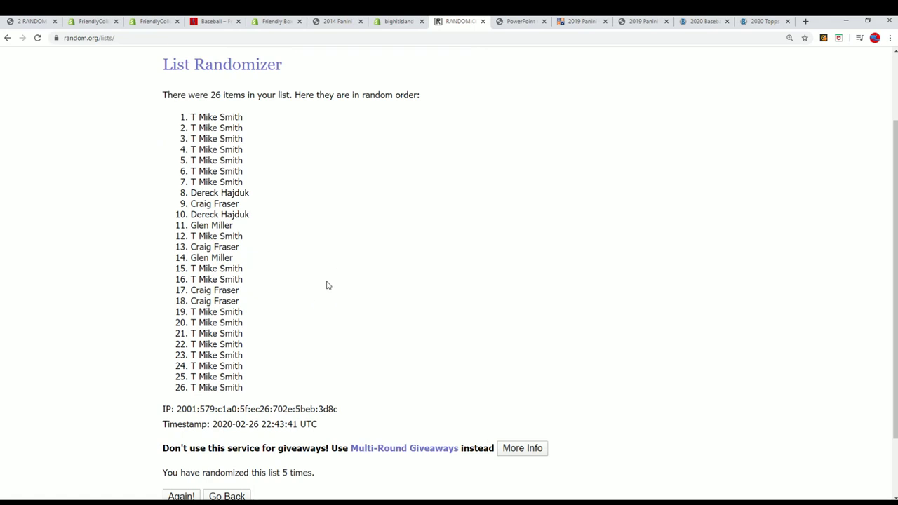
{"action": "scroll", "coordinate": [326, 285], "scroll_direction": "down", "scroll_amount": 2}
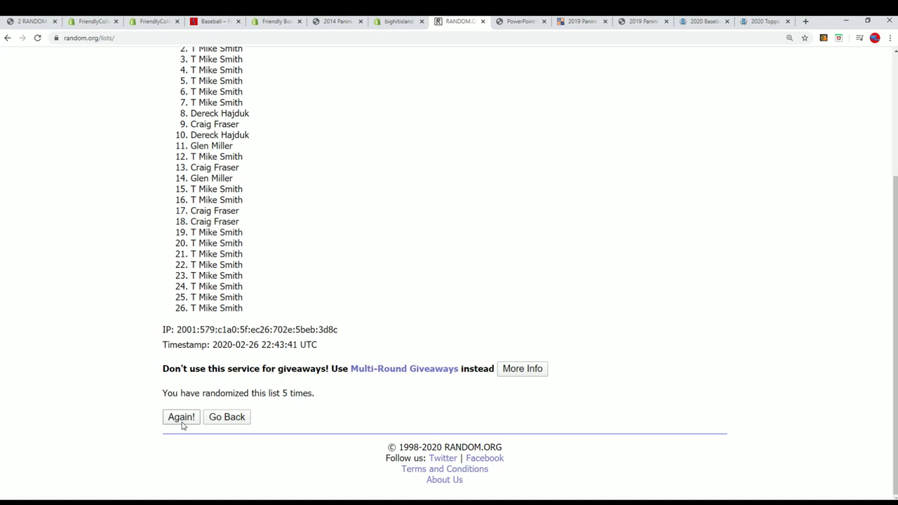
{"action": "left_click", "coordinate": [181, 422]}
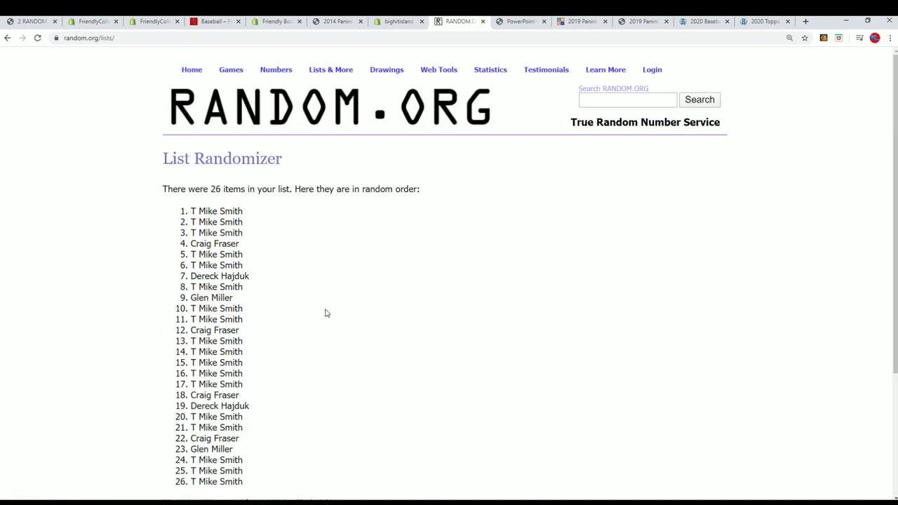
{"action": "scroll", "coordinate": [314, 330], "scroll_direction": "down", "scroll_amount": 2}
- Shuffle the owner list a final time and copy all 26 randomized names
{"action": "left_click", "coordinate": [180, 450]}
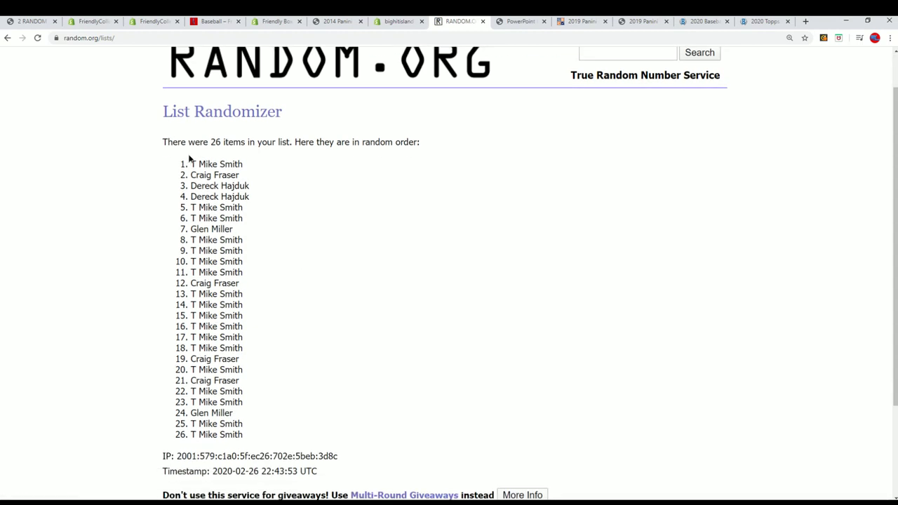
{"action": "left_click_drag", "start_coordinate": [189, 158], "coordinate": [243, 435]}
{"action": "right_click", "coordinate": [213, 250]}
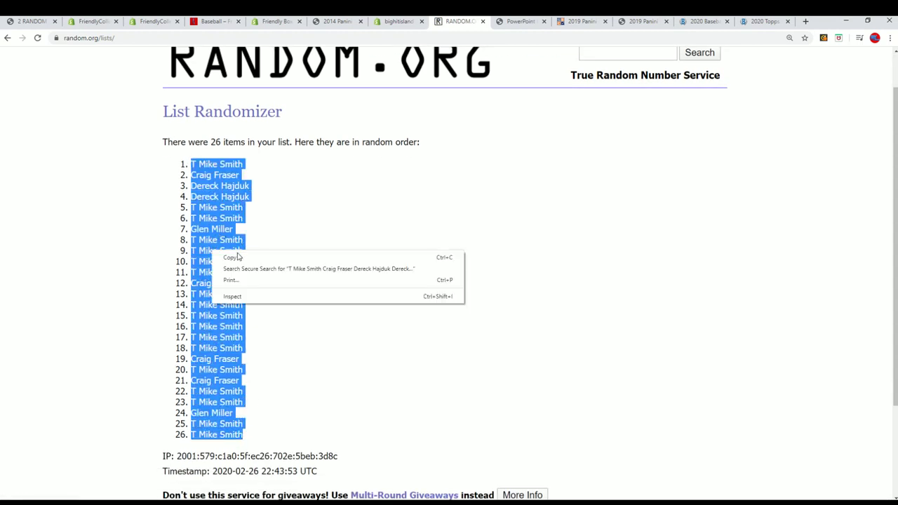
{"action": "left_click", "coordinate": [228, 257]}
{"action": "scroll", "coordinate": [392, 440], "scroll_direction": "down", "scroll_amount": 2}
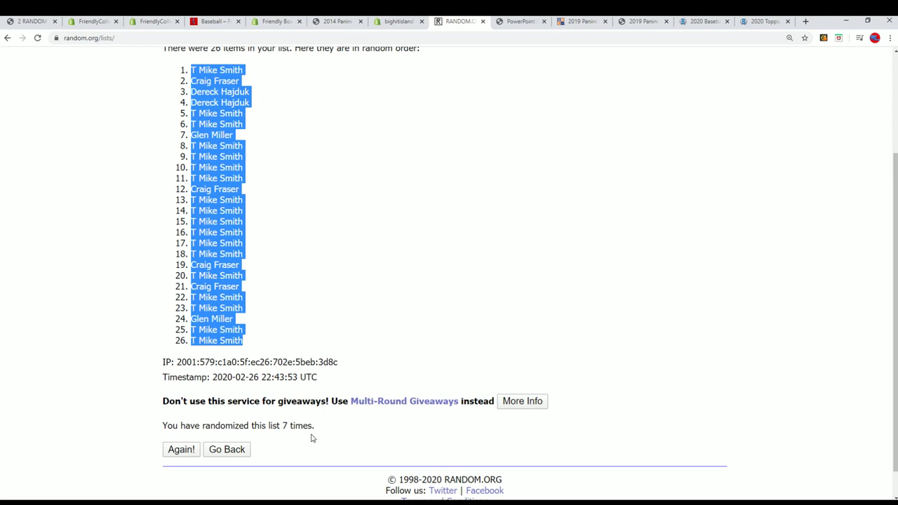
{"action": "scroll", "coordinate": [373, 430], "scroll_direction": "up", "scroll_amount": 1}
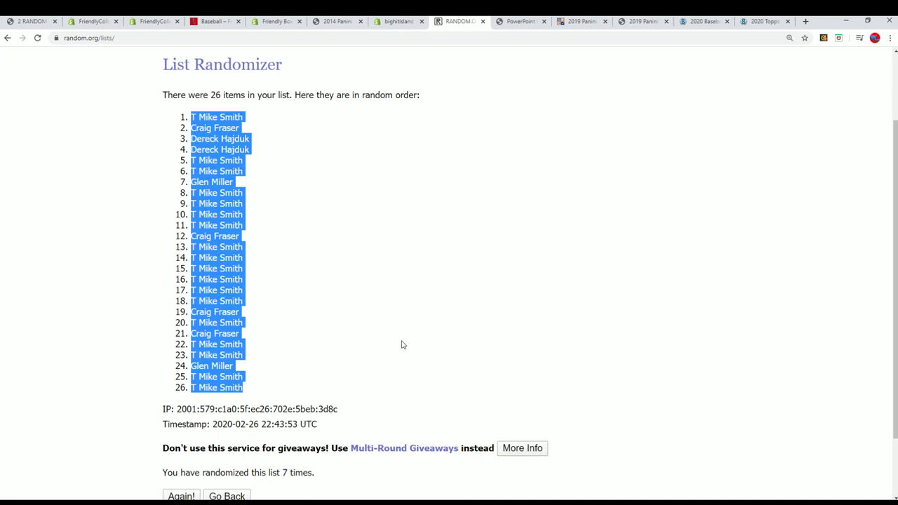
{"action": "scroll", "coordinate": [401, 345], "scroll_direction": "up", "scroll_amount": 1}
{"action": "scroll", "coordinate": [402, 345], "scroll_direction": "down", "scroll_amount": 1}
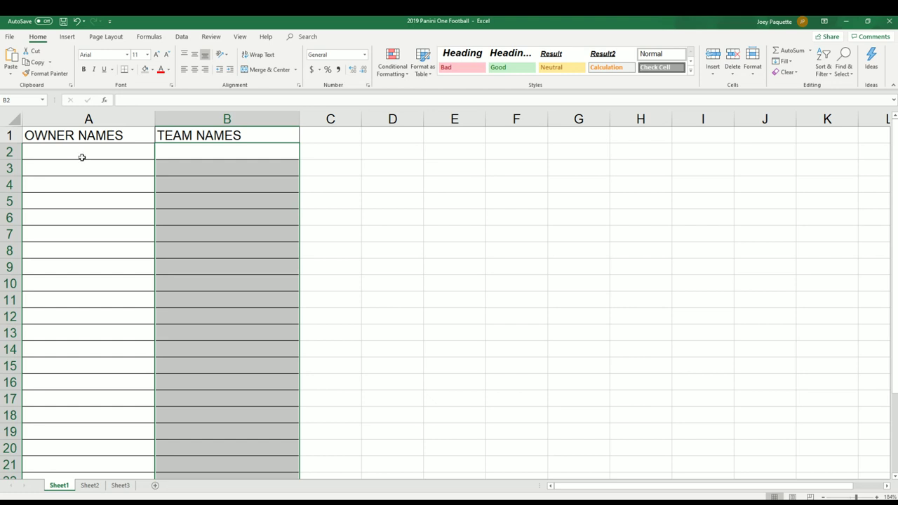
- Paste Special the randomized owner names as Text into cell A2 under OWNER NAMES
{"action": "left_click", "coordinate": [45, 152]}
{"action": "right_click", "coordinate": [45, 153]}
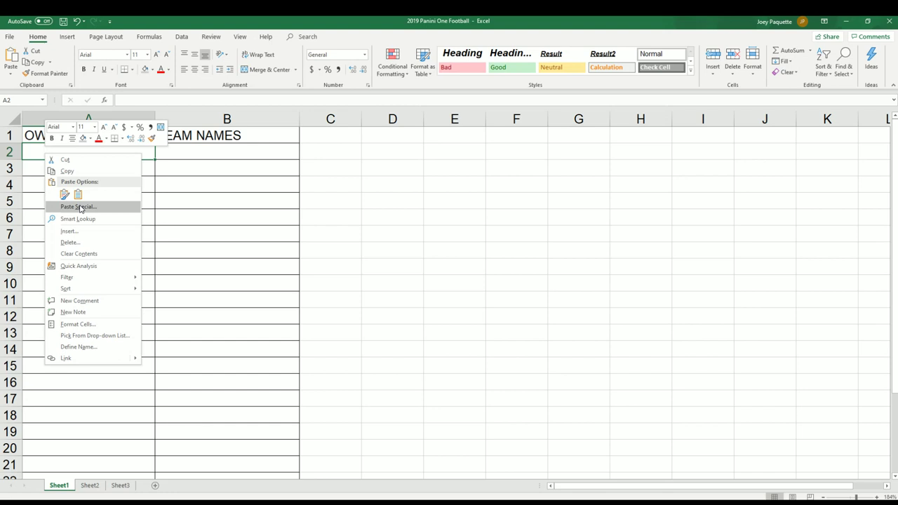
{"action": "left_click", "coordinate": [81, 207]}
{"action": "left_click_drag", "start_coordinate": [47, 102], "coordinate": [162, 99]}
{"action": "left_click", "coordinate": [118, 152]}
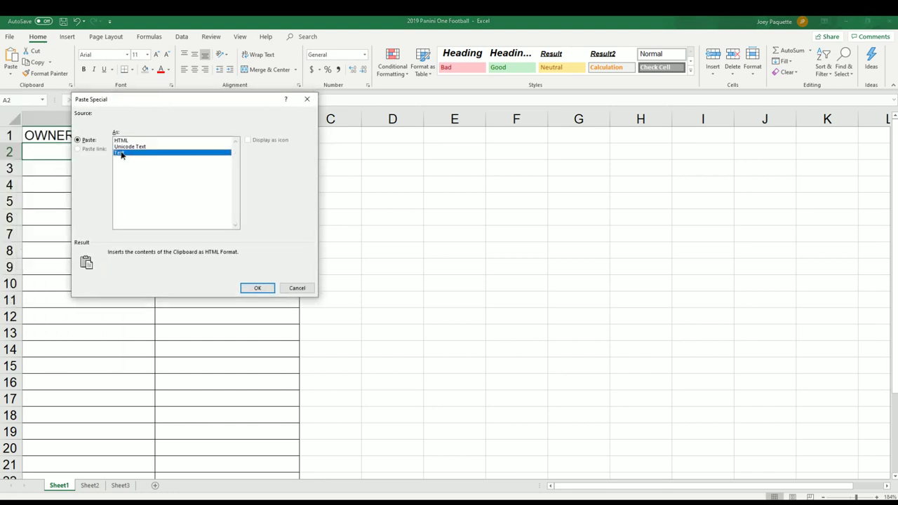
{"action": "left_click", "coordinate": [253, 288]}
{"action": "left_click", "coordinate": [141, 120]}
- Narrow column A to fit the names, select B2, and zoom out to 150%
{"action": "mouse_move", "coordinate": [153, 119]}
{"action": "left_mouse_down"}
{"action": "mouse_move", "coordinate": [123, 138]}
{"action": "mouse_move", "coordinate": [125, 120]}
{"action": "left_mouse_up"}
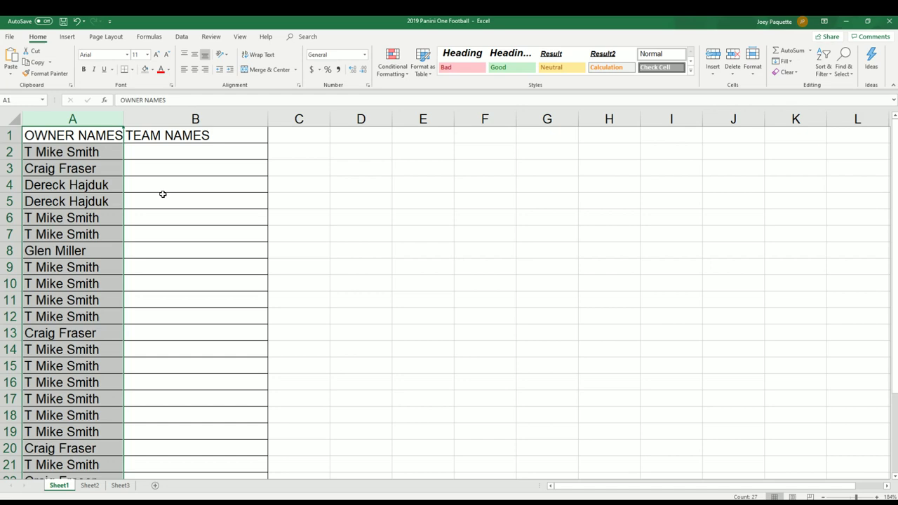
{"action": "left_click", "coordinate": [169, 149]}
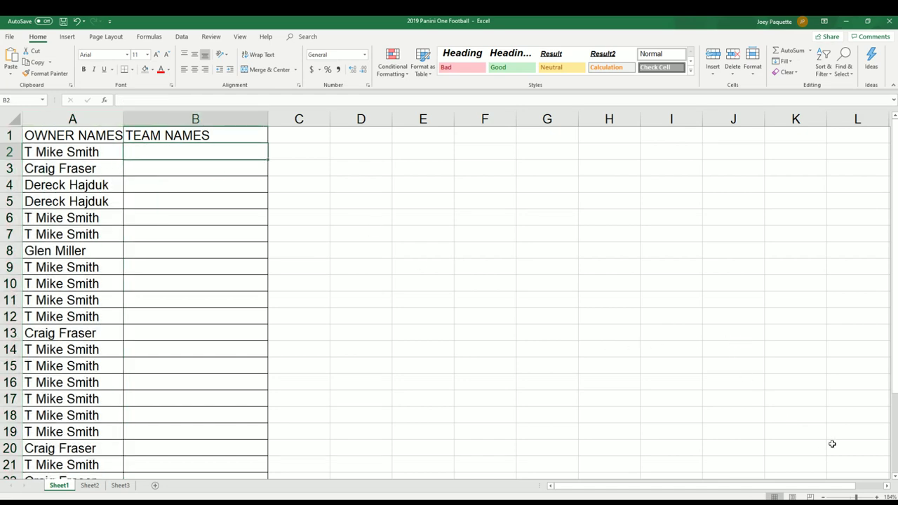
{"action": "left_click", "coordinate": [824, 497]}
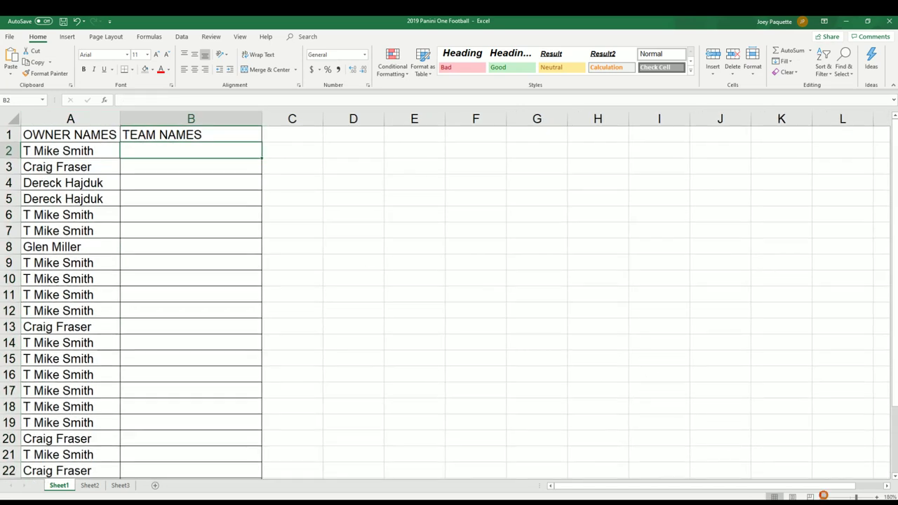
{"action": "left_click", "coordinate": [824, 497]}
{"action": "left_click", "coordinate": [824, 497]}
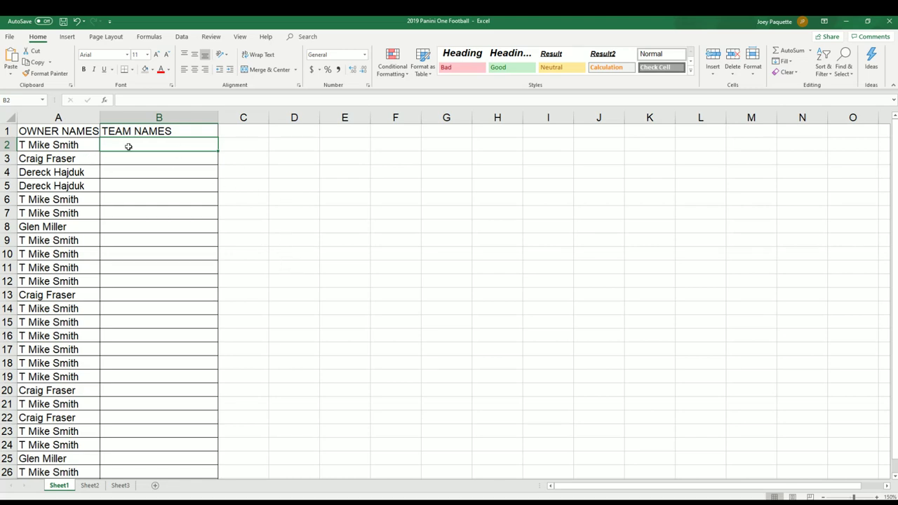
- Return the browser to a blank List Randomizer form
{"action": "left_click", "coordinate": [845, 23]}
{"action": "scroll", "coordinate": [283, 210], "scroll_direction": "up", "scroll_amount": 2}
{"action": "mouse_move", "coordinate": [331, 69]}
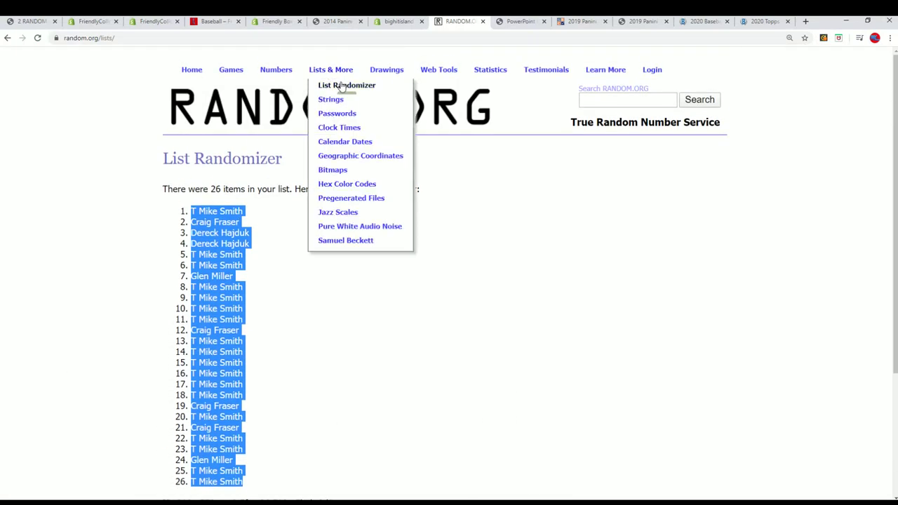
{"action": "left_click", "coordinate": [340, 85]}
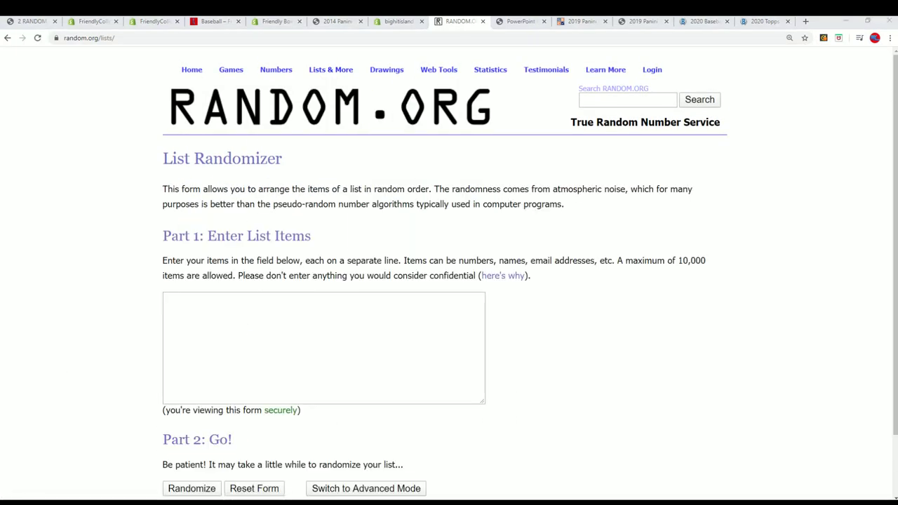
- Copy the NFL team list from Notepad, ending with Washington Redskins, and place the cursor in the randomizer entry box
{"action": "key", "text": "alt+Tab"}
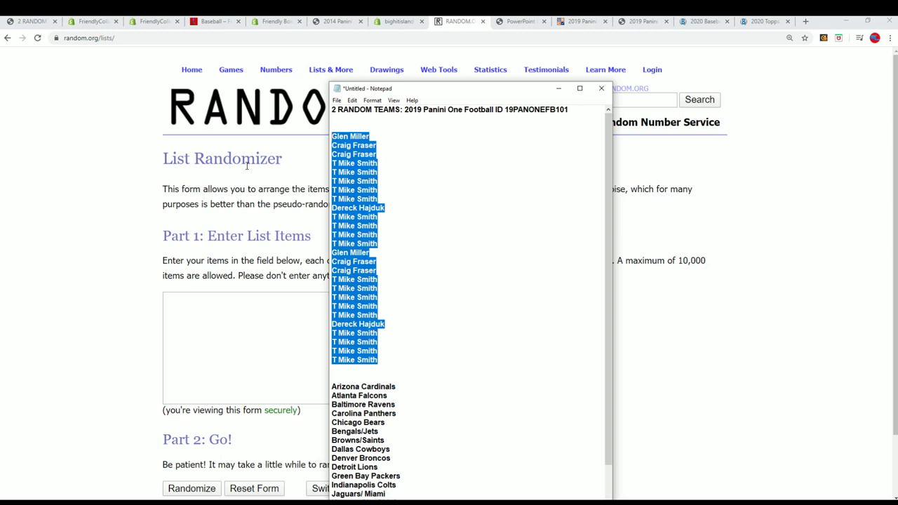
{"action": "left_click_drag", "start_coordinate": [430, 84], "coordinate": [431, 16]}
{"action": "scroll", "coordinate": [477, 280], "scroll_direction": "down", "scroll_amount": 3}
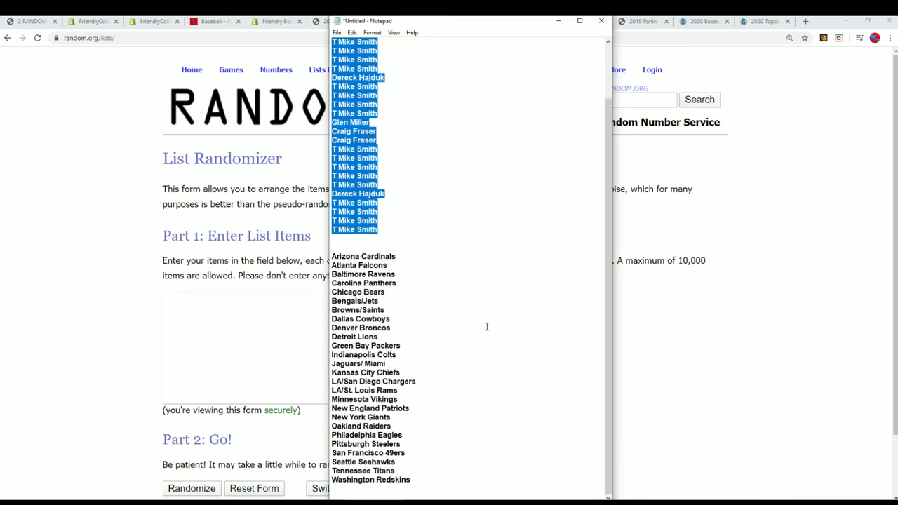
{"action": "mouse_move", "coordinate": [423, 480]}
{"action": "left_mouse_down"}
{"action": "mouse_move", "coordinate": [403, 346]}
{"action": "mouse_move", "coordinate": [364, 258]}
{"action": "mouse_move", "coordinate": [332, 257]}
{"action": "left_mouse_up"}
{"action": "right_click", "coordinate": [394, 265]}
{"action": "left_click", "coordinate": [382, 307]}
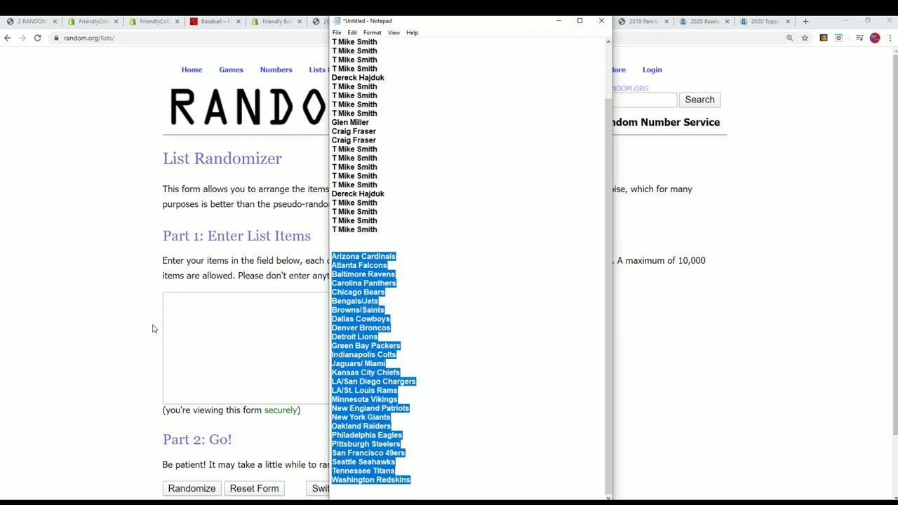
{"action": "left_click", "coordinate": [66, 245]}
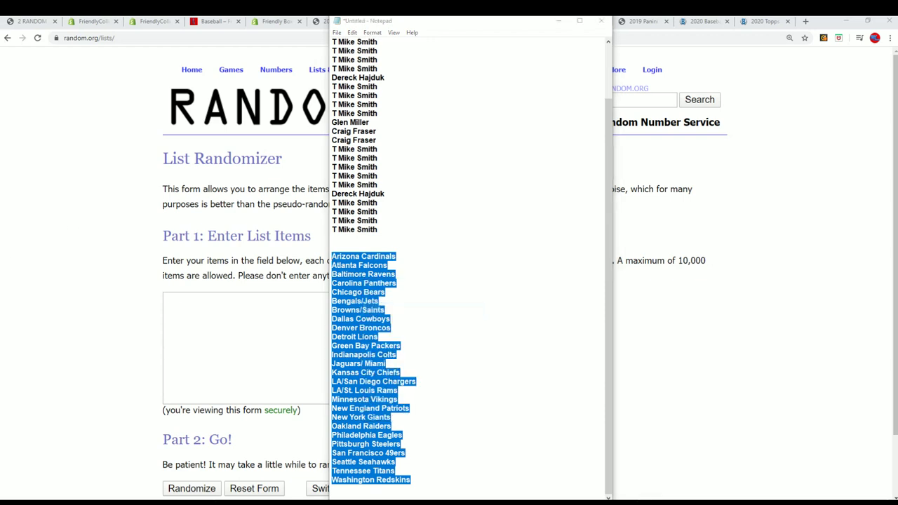
{"action": "left_click", "coordinate": [175, 306]}
- Paste the team names into the entry box, delete the trailing blank line, and randomize
{"action": "right_click", "coordinate": [171, 301]}
{"action": "left_click", "coordinate": [195, 374]}
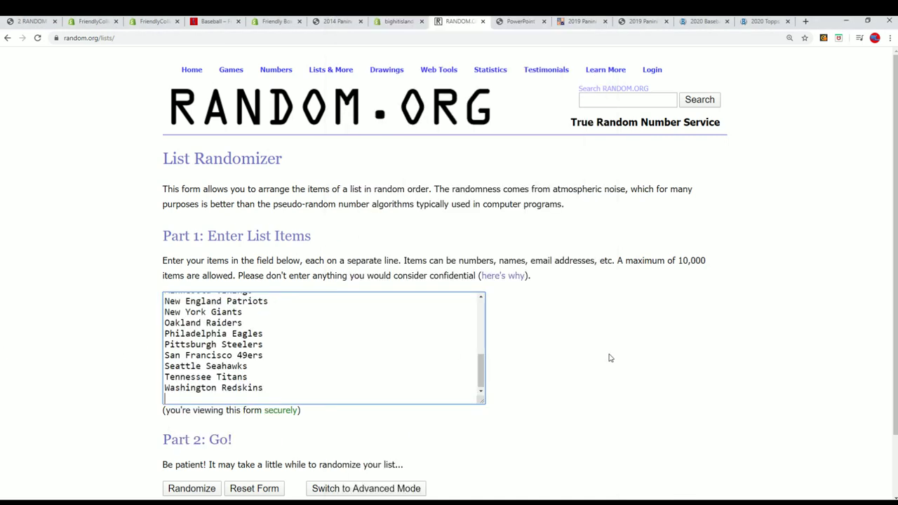
{"action": "key", "text": "BackSpace"}
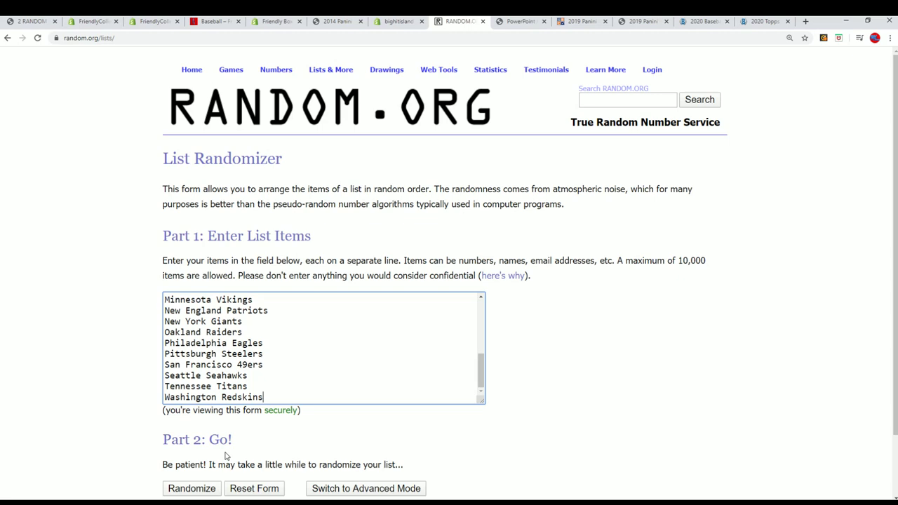
{"action": "left_click", "coordinate": [175, 482]}
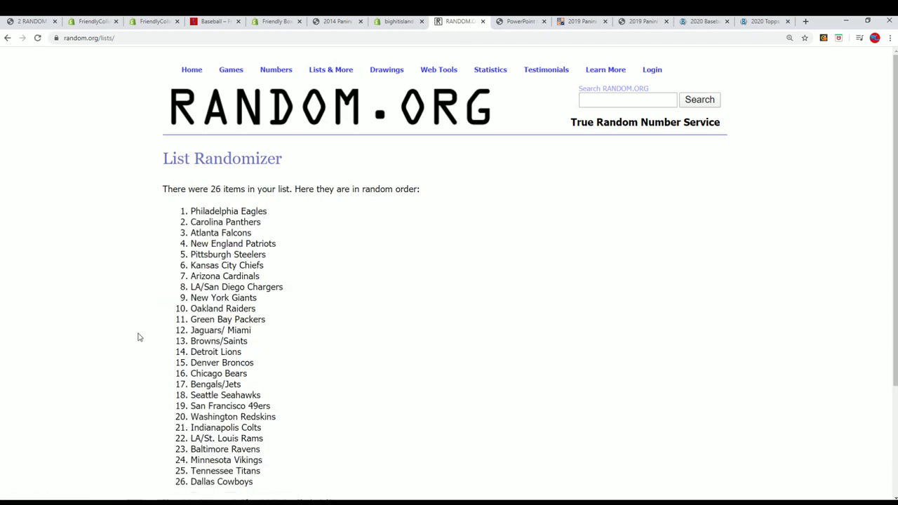
- Reshuffle the team list five more times and select the final 26-team order starting with Kansas City Chiefs
{"action": "scroll", "coordinate": [155, 364], "scroll_direction": "down", "scroll_amount": 2}
{"action": "left_click", "coordinate": [181, 416]}
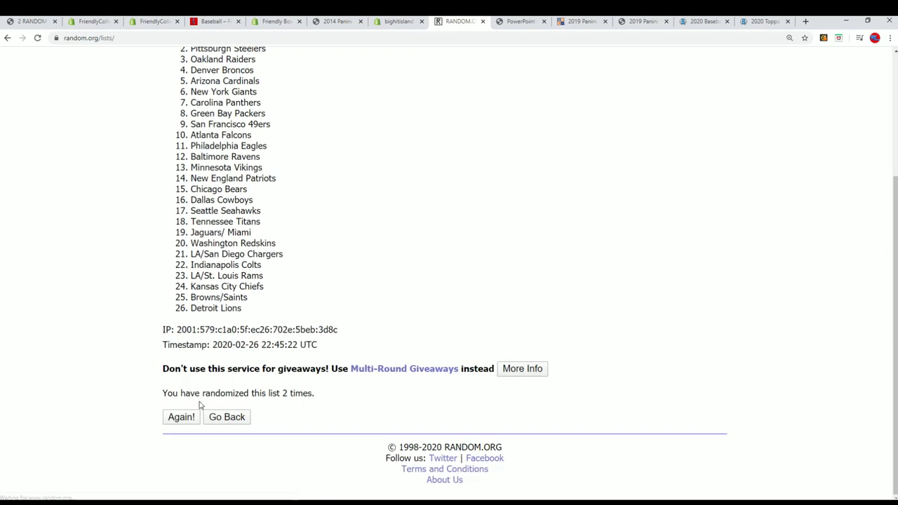
{"action": "left_click", "coordinate": [181, 417]}
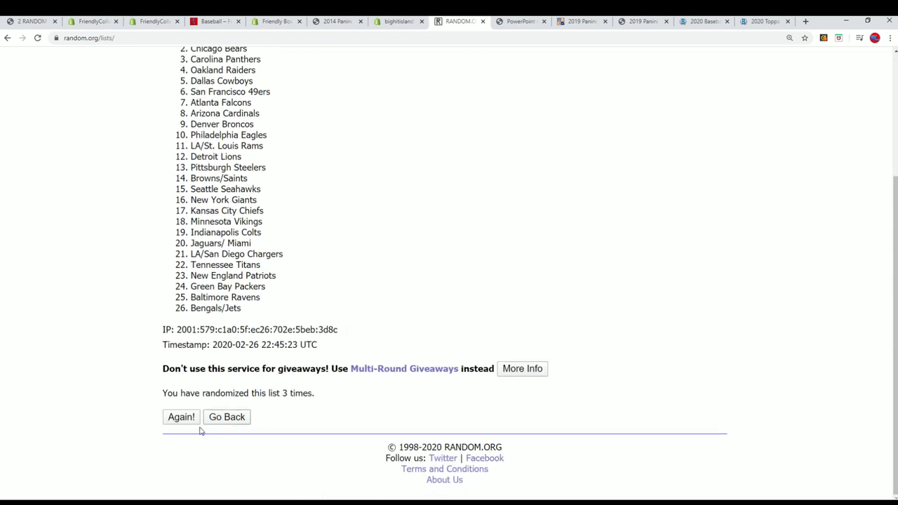
{"action": "left_click", "coordinate": [180, 416]}
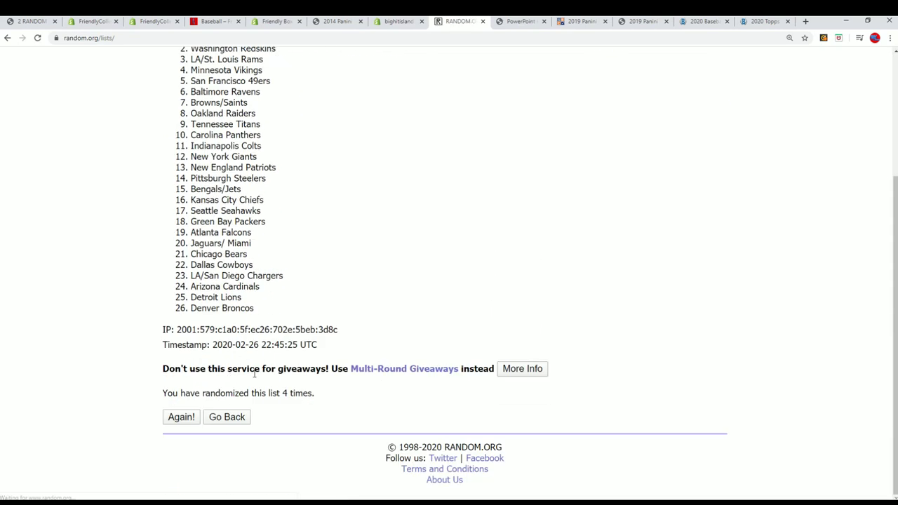
{"action": "left_click", "coordinate": [188, 419]}
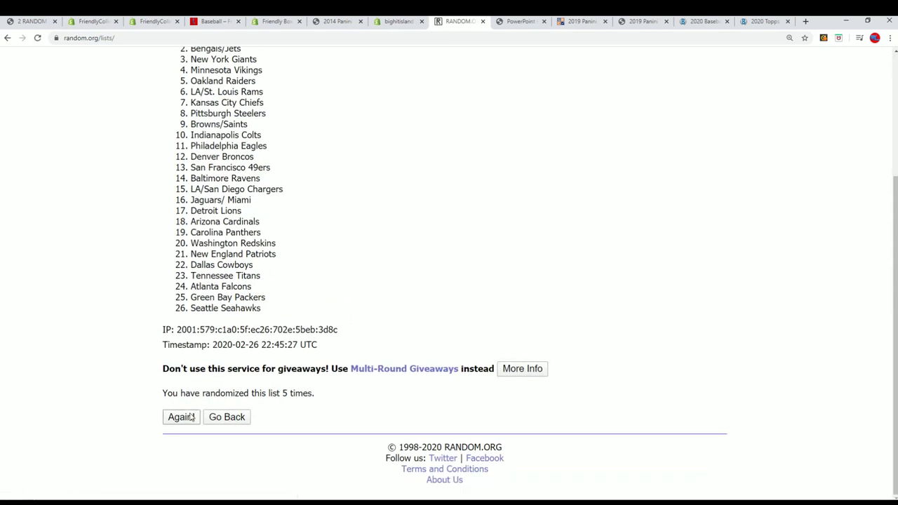
{"action": "scroll", "coordinate": [367, 348], "scroll_direction": "down", "scroll_amount": 3}
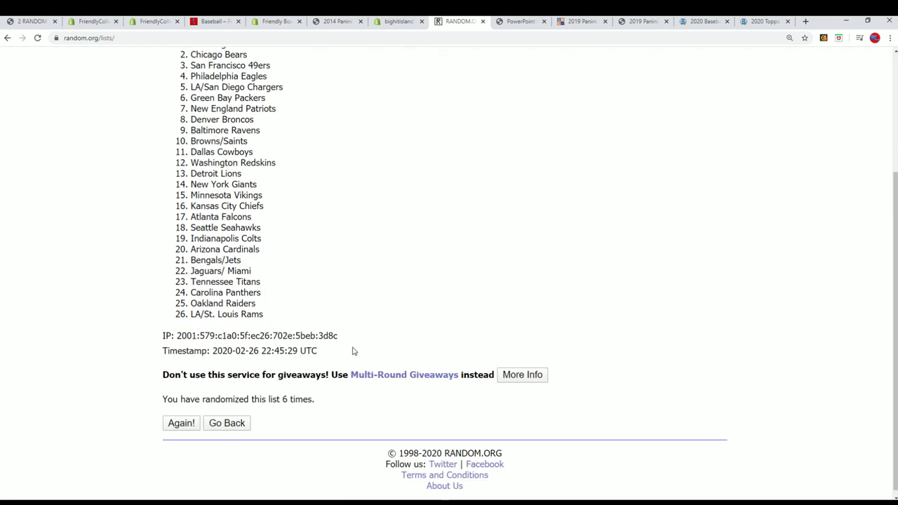
{"action": "left_click", "coordinate": [180, 418]}
{"action": "scroll", "coordinate": [212, 142], "scroll_direction": "down", "scroll_amount": 1}
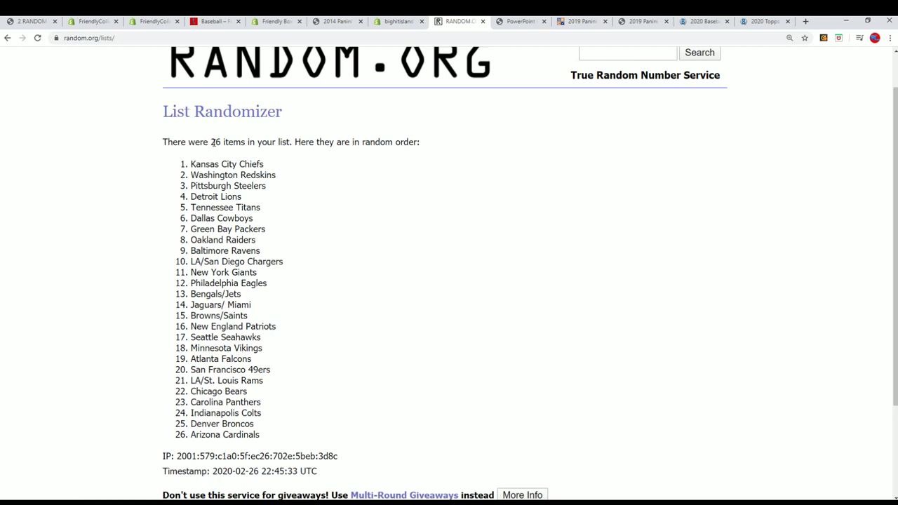
{"action": "mouse_move", "coordinate": [187, 155]}
{"action": "left_mouse_down"}
{"action": "mouse_move", "coordinate": [203, 326]}
{"action": "mouse_move", "coordinate": [246, 423]}
{"action": "mouse_move", "coordinate": [271, 430]}
{"action": "left_mouse_up"}
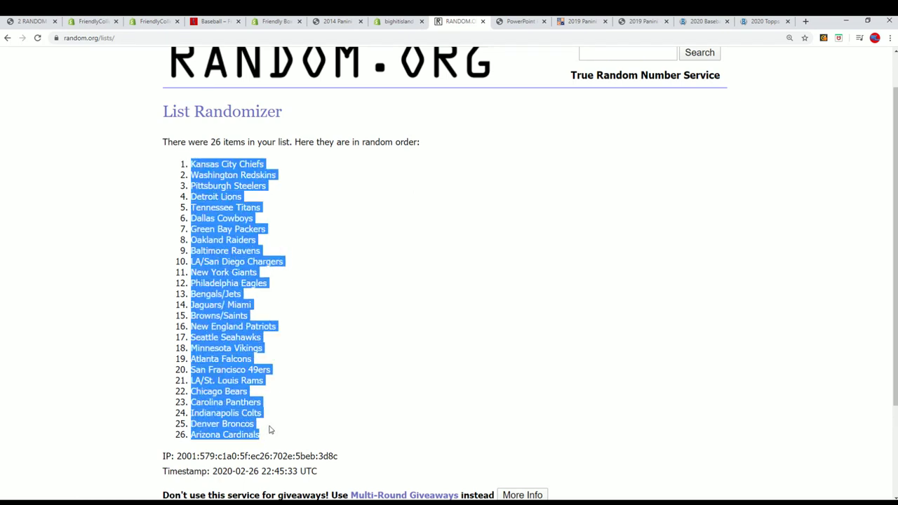
{"action": "right_click", "coordinate": [211, 203]}
- Copy the shuffled teams and Paste Special them as Text into cell B2 under TEAM NAMES
{"action": "left_click", "coordinate": [238, 210]}
{"action": "key", "text": "alt+Tab"}
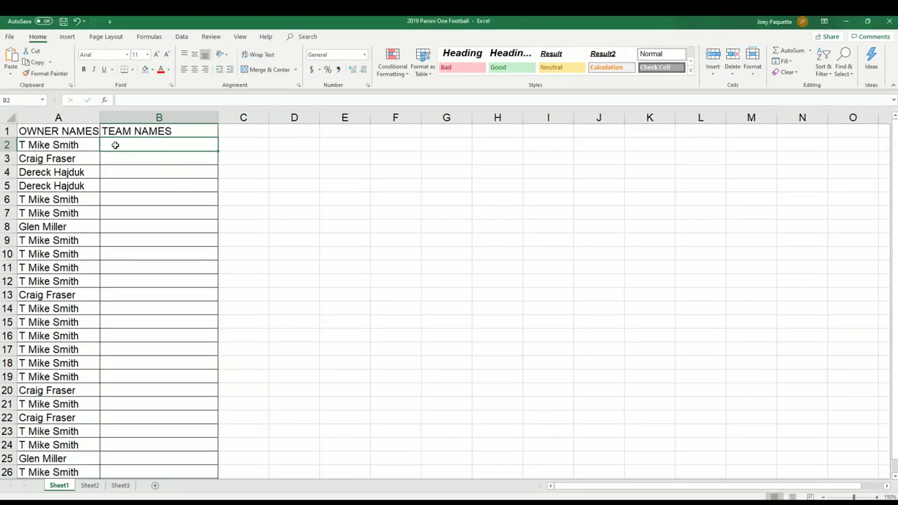
{"action": "right_click", "coordinate": [115, 144]}
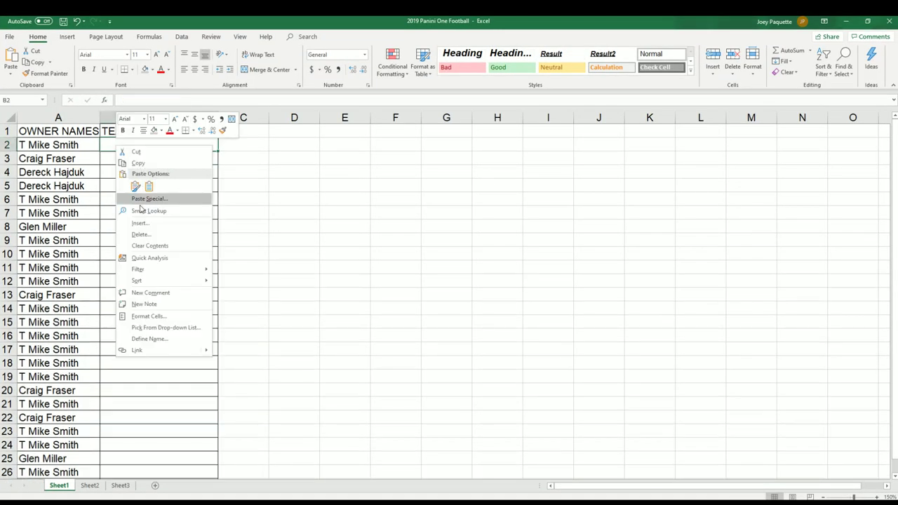
{"action": "left_click", "coordinate": [147, 199]}
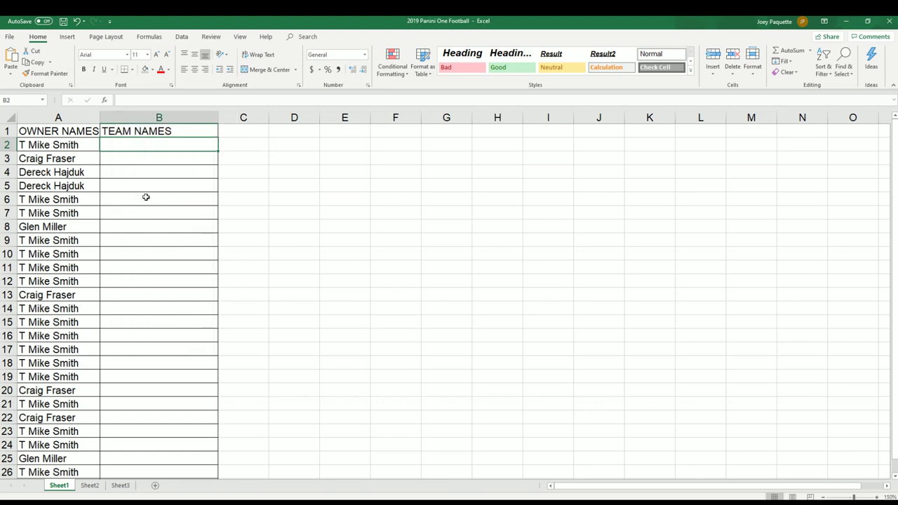
{"action": "left_click", "coordinate": [74, 148]}
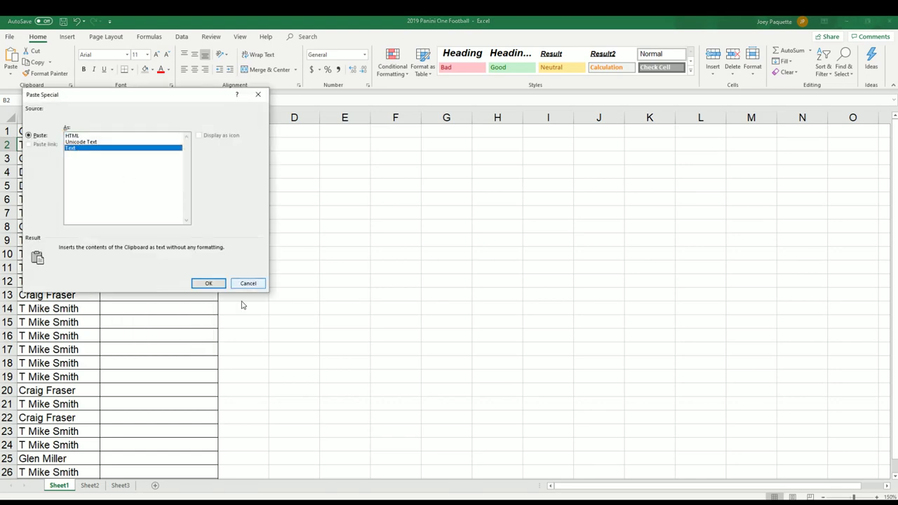
{"action": "left_click", "coordinate": [208, 283]}
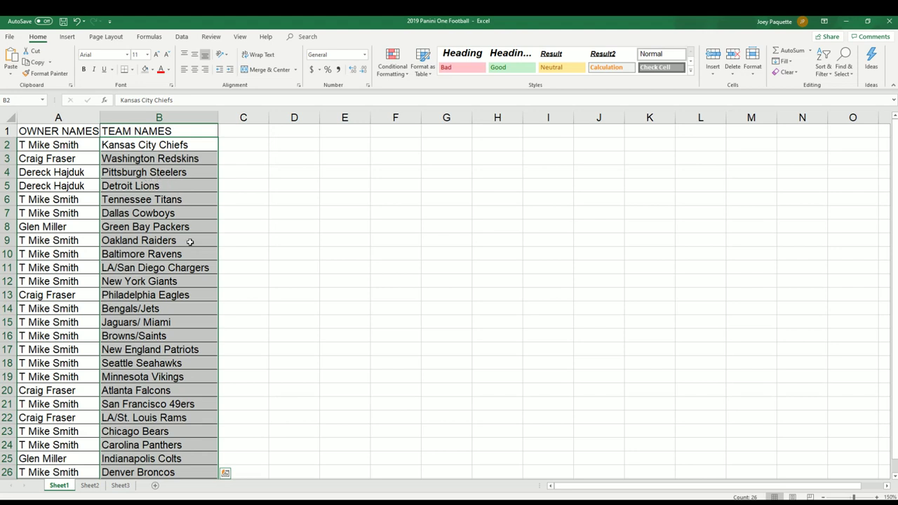
- Scroll through the pairings and check the teams in cells B6 and B3
{"action": "scroll", "coordinate": [196, 330], "scroll_direction": "down", "scroll_amount": 1}
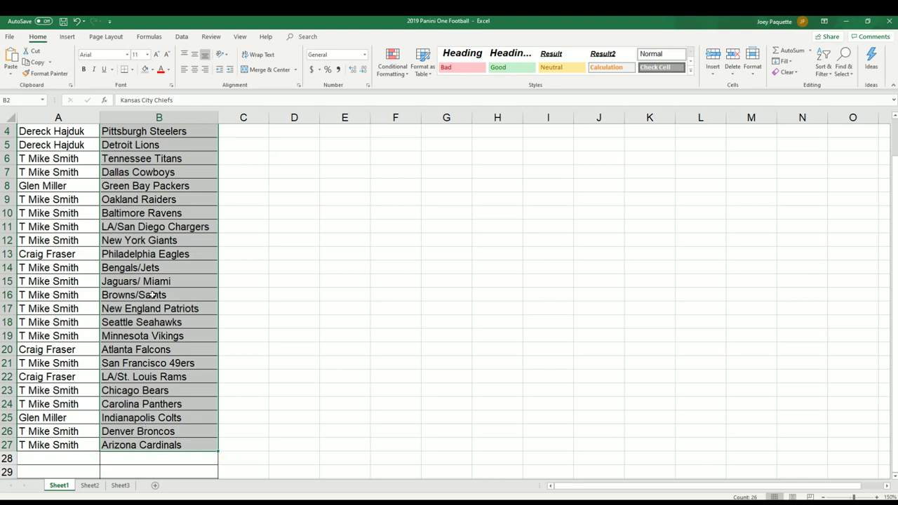
{"action": "scroll", "coordinate": [153, 295], "scroll_direction": "up", "scroll_amount": 1}
{"action": "left_click", "coordinate": [127, 284]}
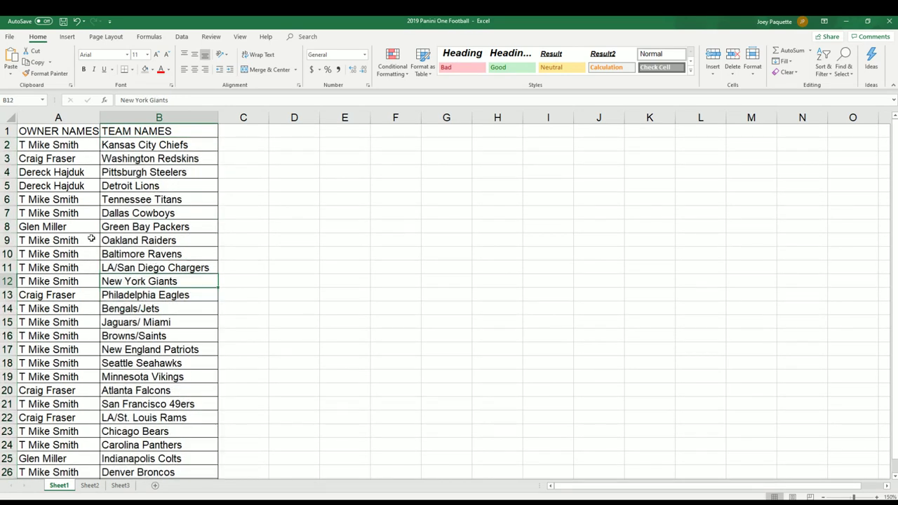
{"action": "left_click", "coordinate": [117, 198]}
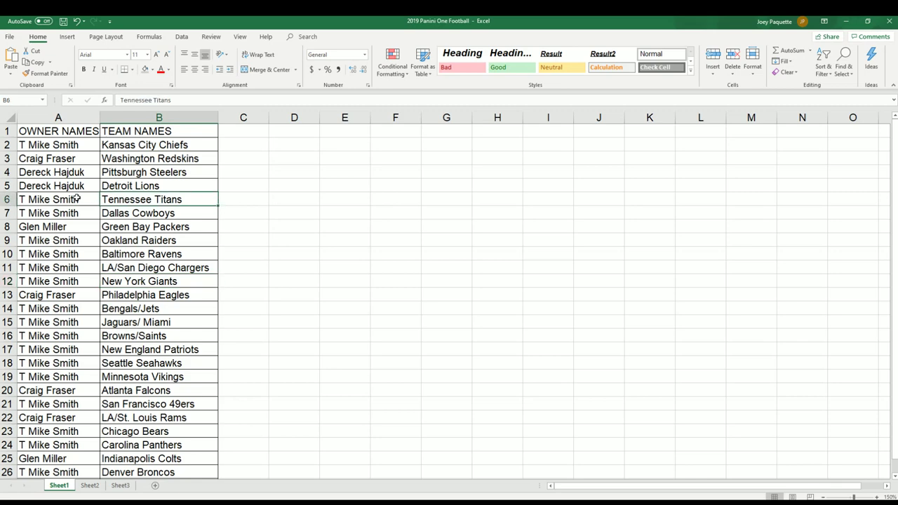
{"action": "left_click", "coordinate": [147, 159]}
- Zoom the sheet out until all 26 rows, 2–27, fit on screen
{"action": "left_click", "coordinate": [824, 497]}
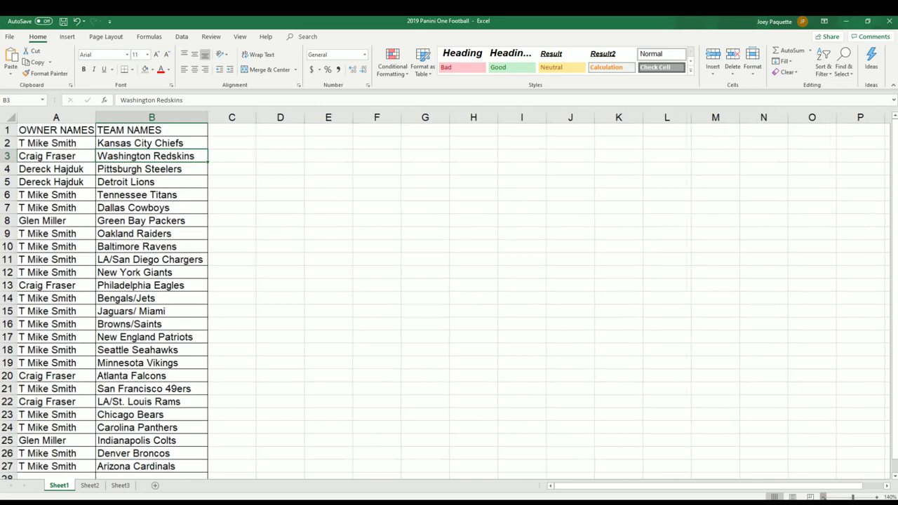
{"action": "left_click", "coordinate": [824, 496]}
{"action": "left_click", "coordinate": [823, 497]}
{"action": "left_click", "coordinate": [823, 496]}
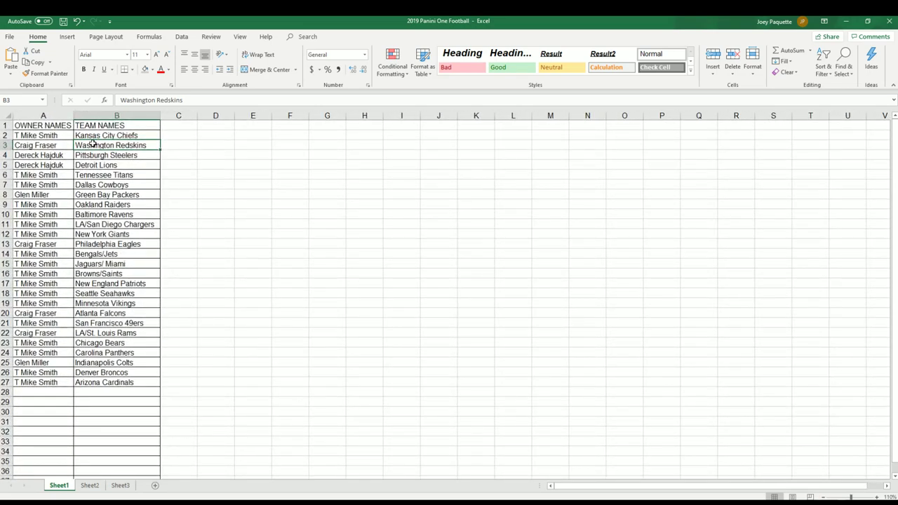